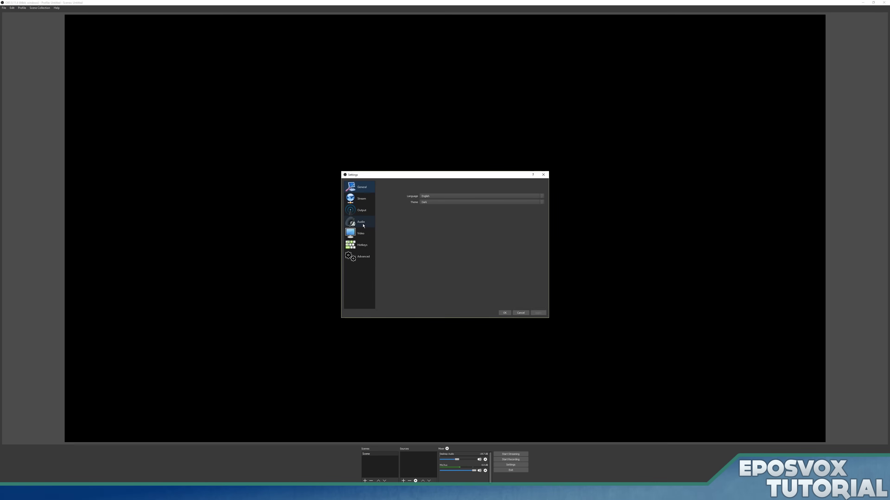
Step: Open OBS Studio's Settings window from the Controls panel
left_click(362, 212)
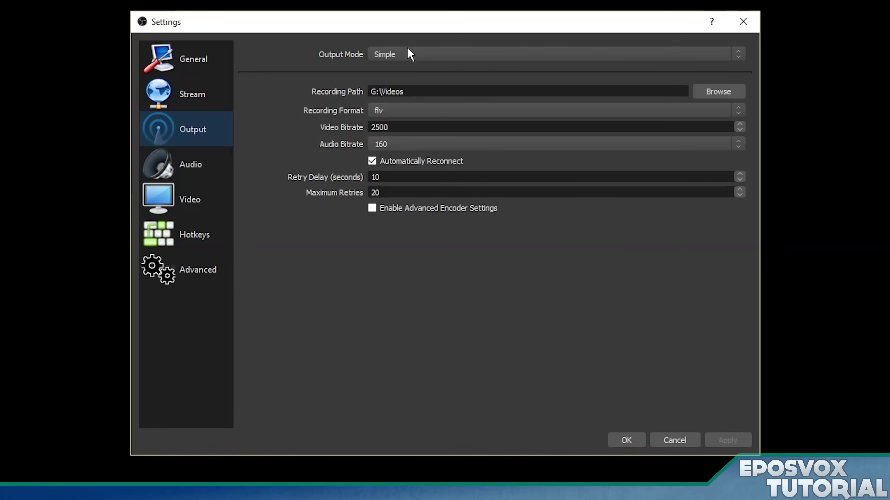
Step: Reopen Settings, keep Output Mode on Simple, and browse for a new Recording Path folder
left_click(687, 440)
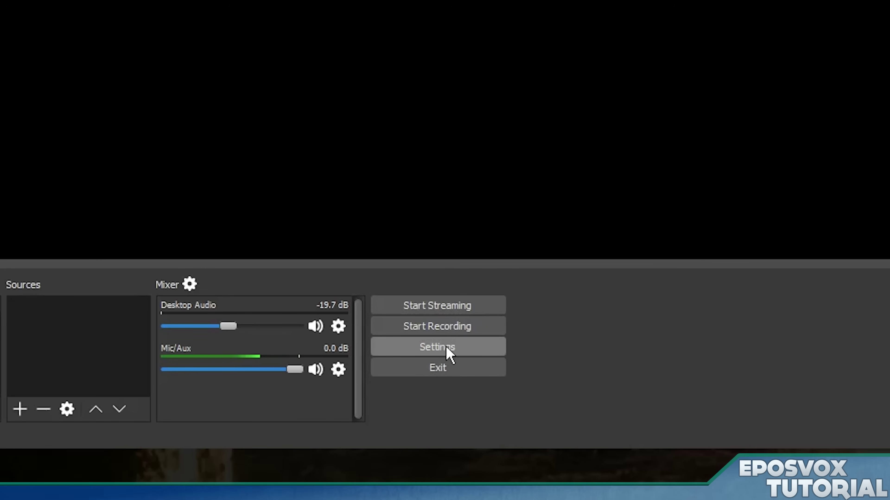
left_click(466, 384)
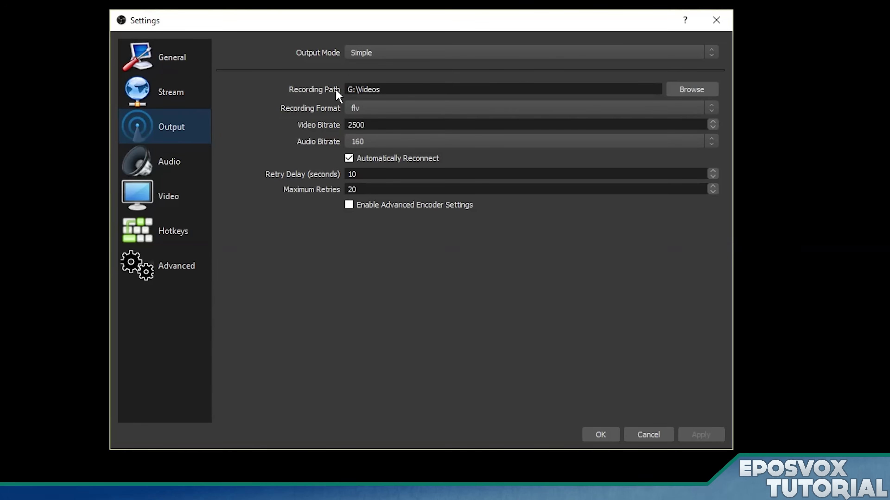
left_click(378, 53)
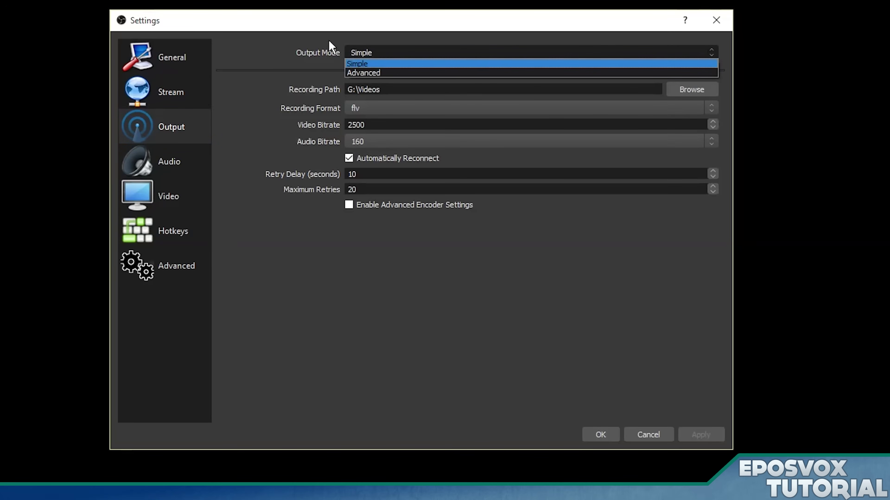
left_click(313, 46)
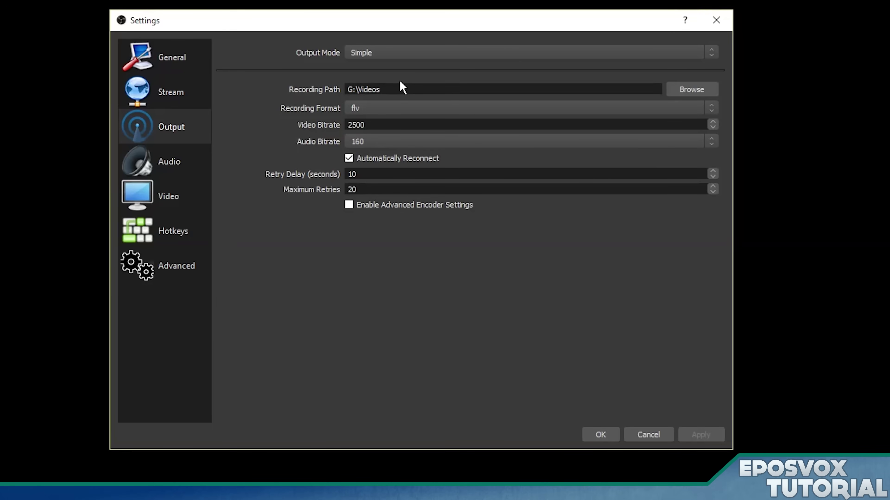
left_click(686, 89)
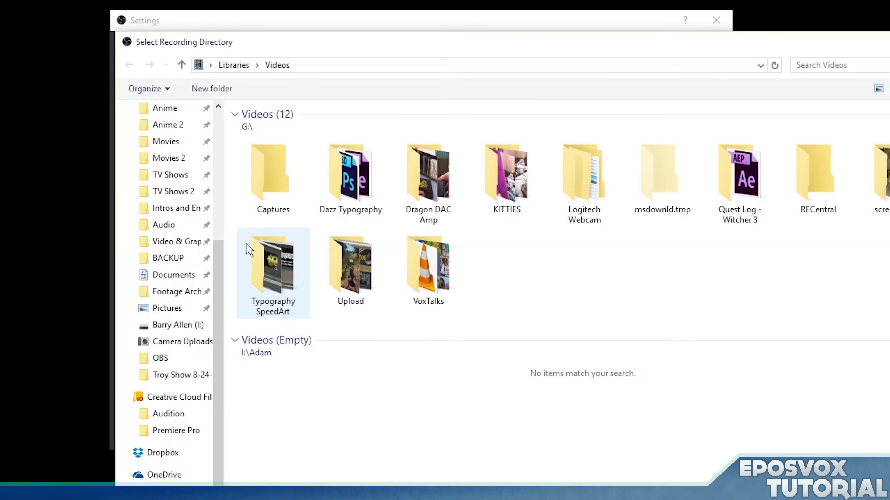
Step: Select the OBS folder on drive I: so recordings save to I:/OBS
scroll(207, 350, "down", 5)
left_click(198, 382)
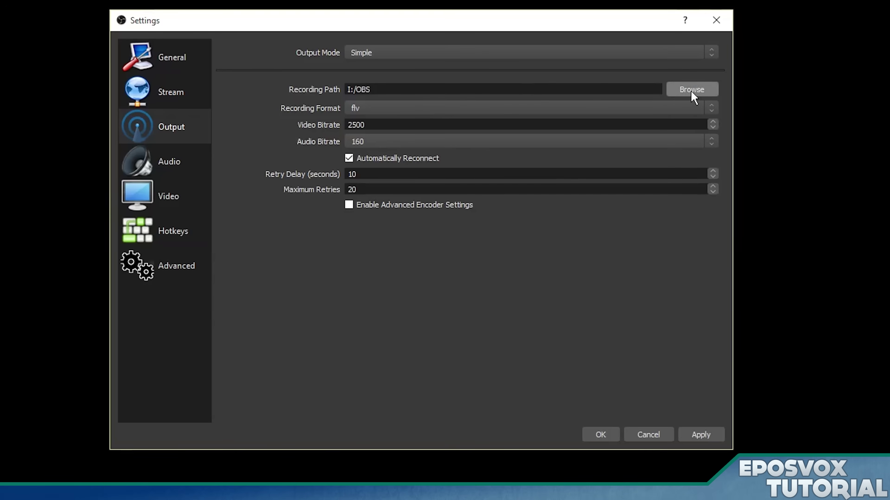
left_click(686, 90)
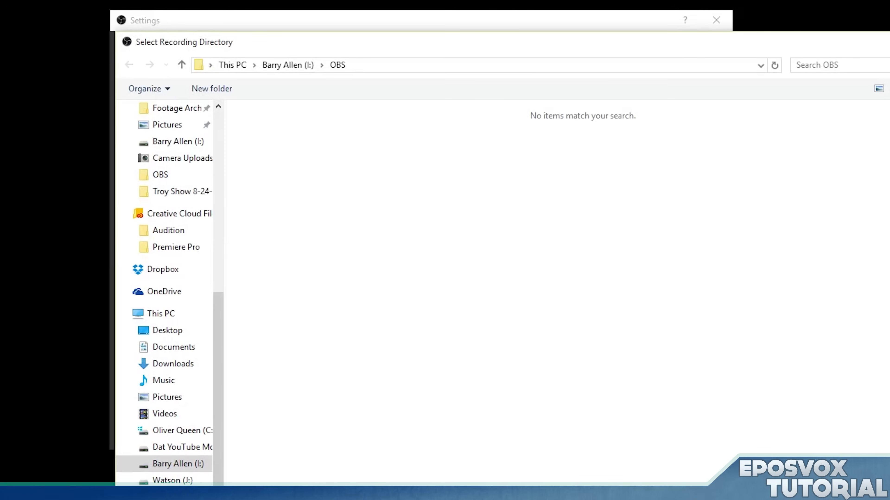
key("Return")
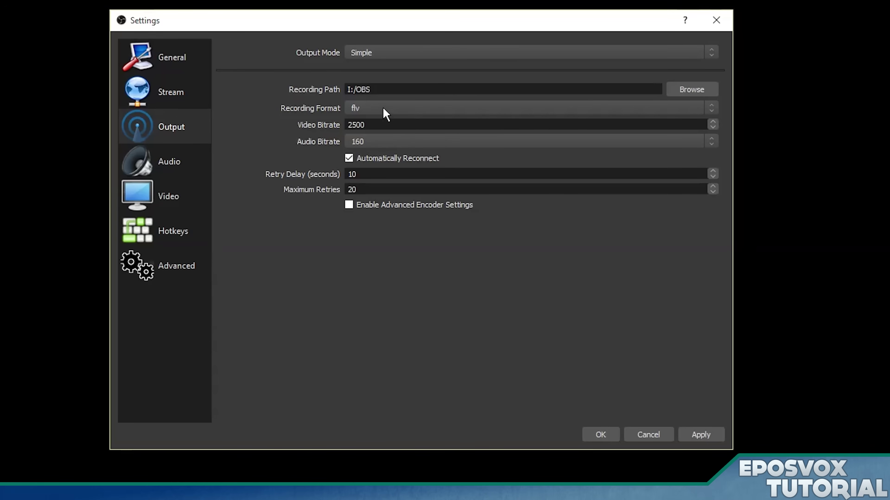
Step: Change the recording format from flv to mp4 and select the 2500 video bitrate for replacement
left_click(369, 108)
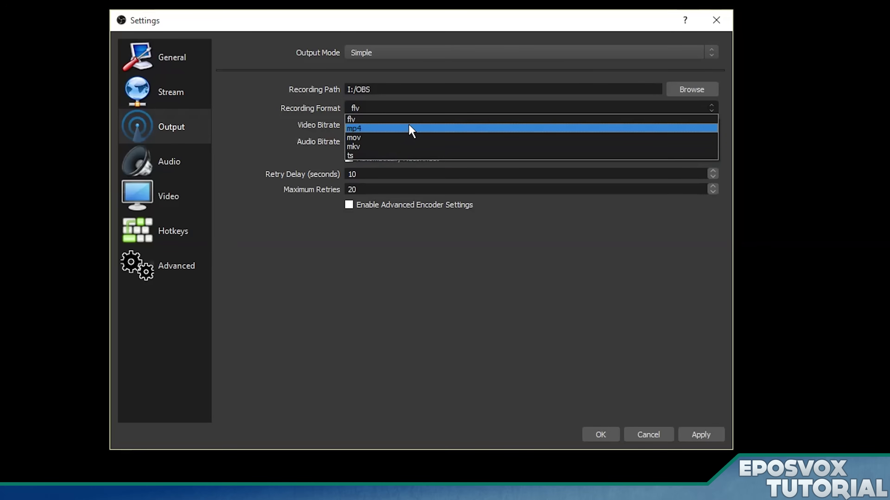
left_click(377, 129)
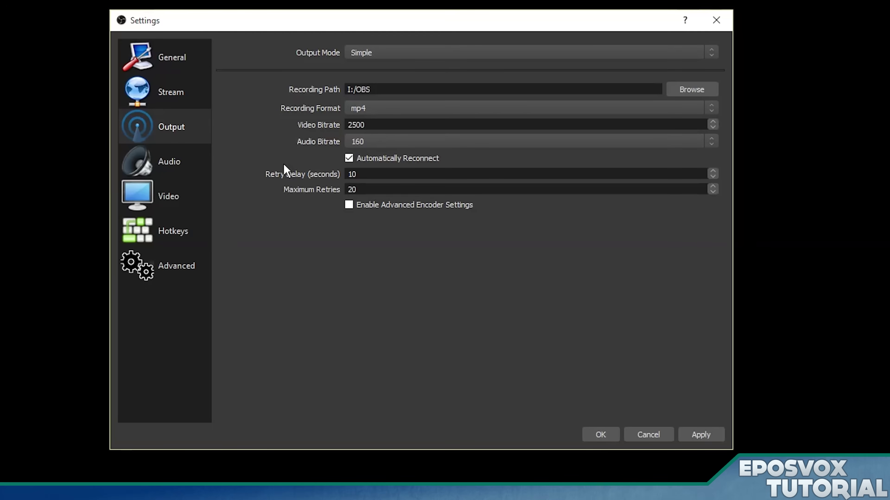
left_click(375, 108)
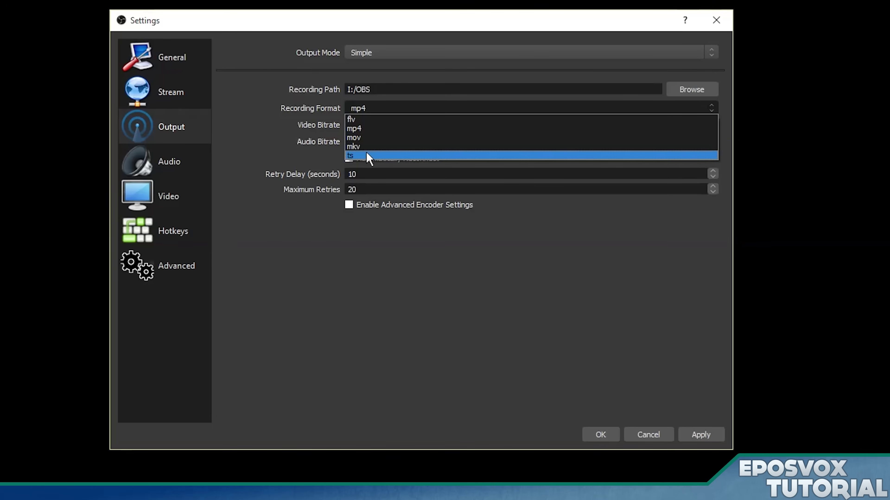
left_click(306, 95)
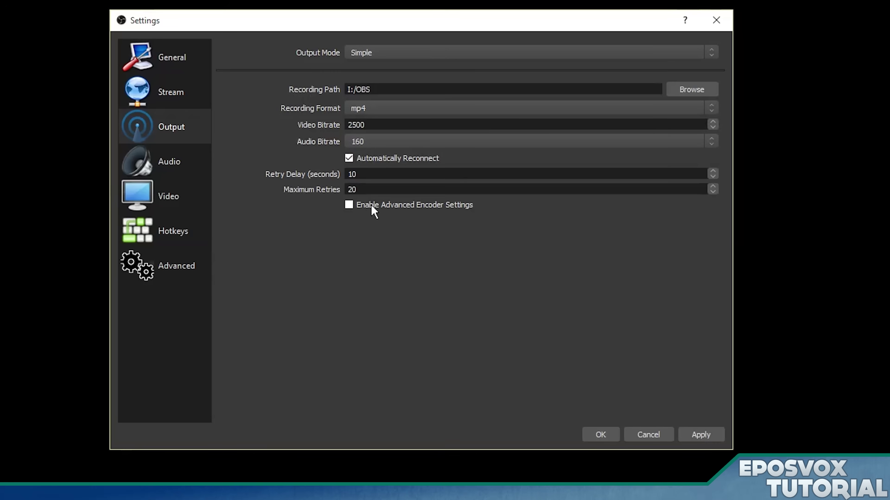
left_click(388, 127)
double_click(388, 127)
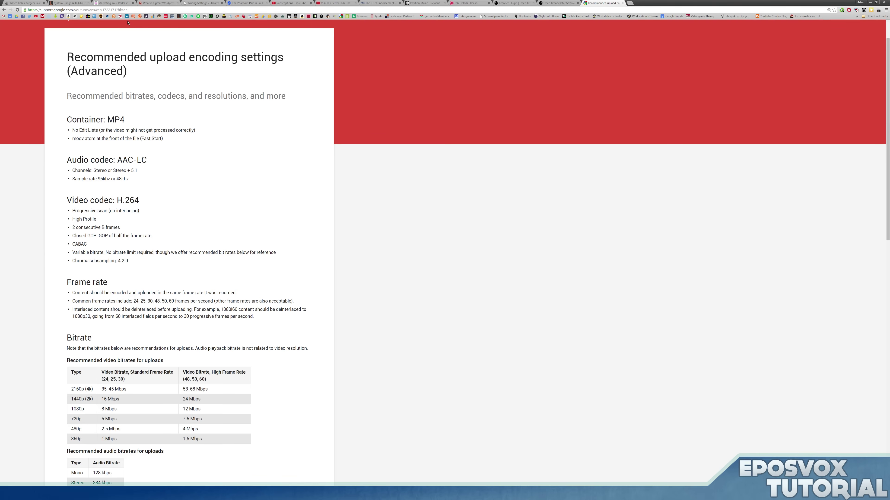
Step: On YouTube's encoding page, highlight the recommended MP4 container and H.264 video codec
scroll(214, 114, "down", 1)
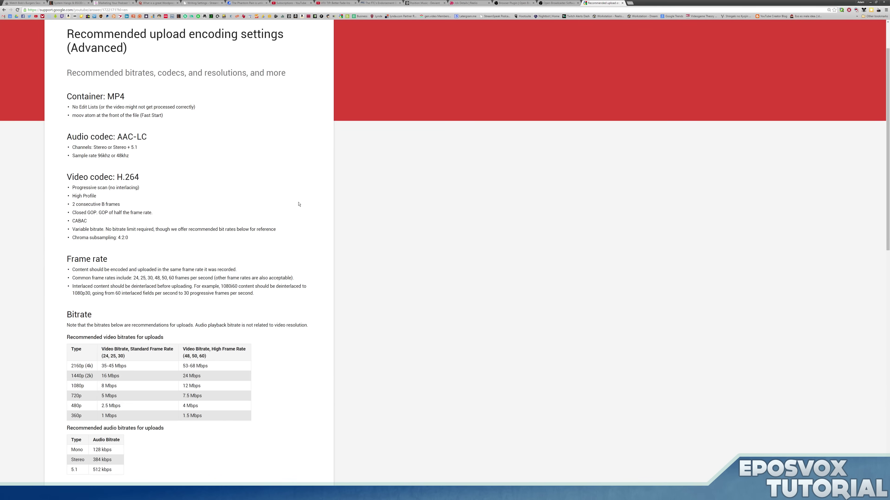
key("alt+Tab")
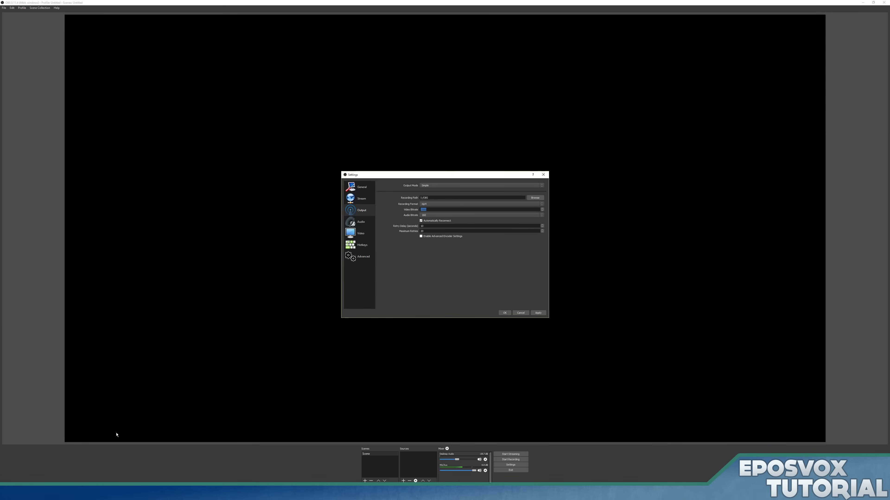
key("alt+Tab")
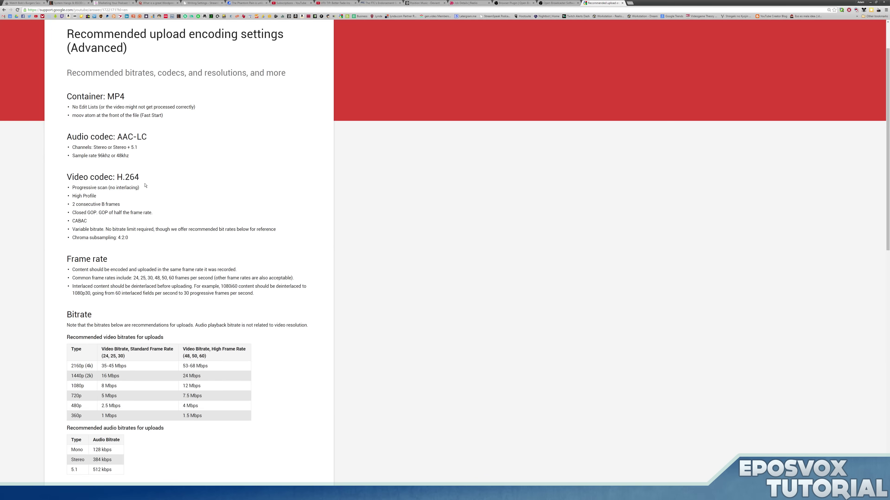
double_click(116, 100)
left_click(126, 101)
left_click_drag(139, 178, 124, 177)
left_click(124, 177)
Step: Find YouTube's 8 Mbps 1080p bitrate recommendation and enter 8000 as the video bitrate
scroll(231, 241, "down", 2)
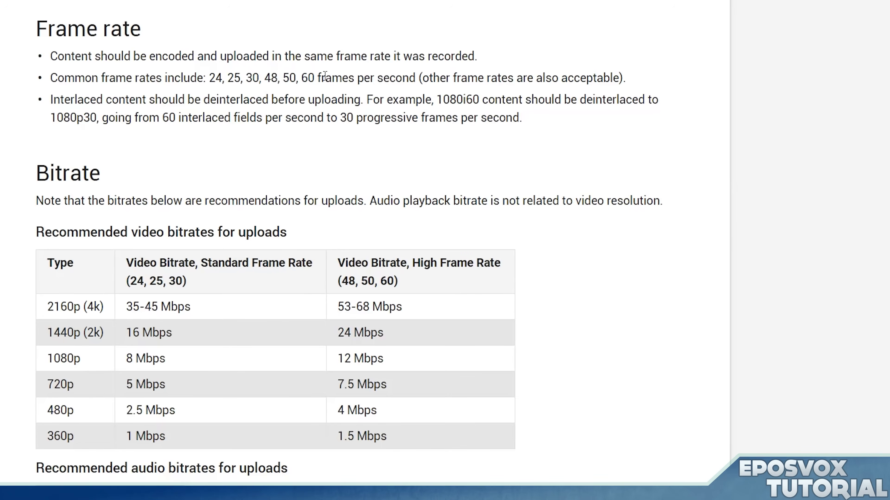
scroll(239, 149, "down", 3)
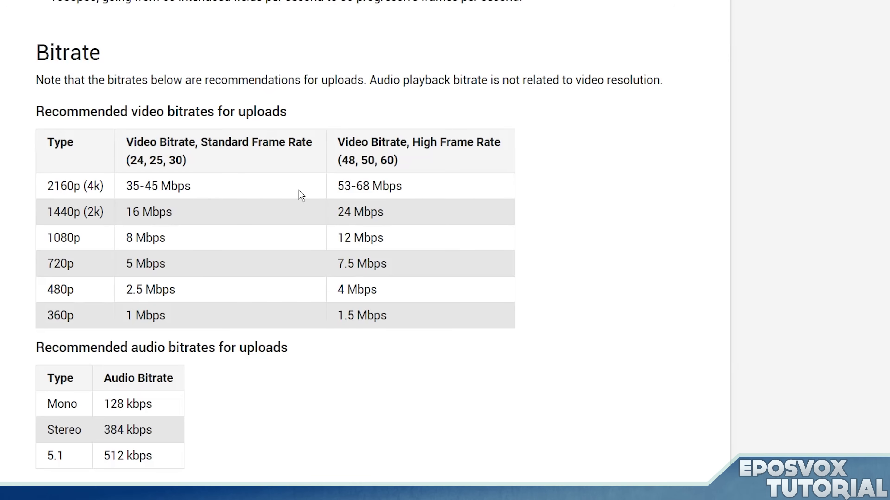
mouse_move(369, 194)
left_mouse_down()
mouse_move(328, 195)
mouse_move(364, 193)
left_mouse_up()
left_click(353, 205)
left_click(129, 239)
left_click_drag(128, 239, 137, 238)
left_click(129, 242)
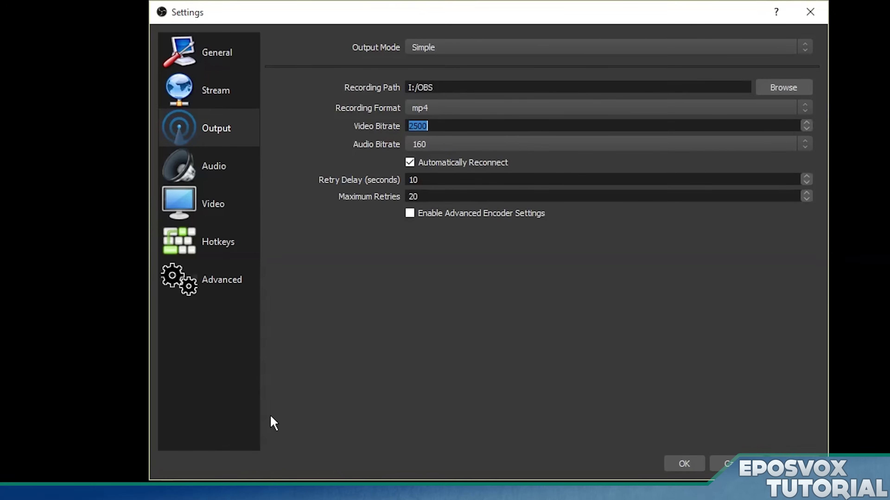
type("8000")
Step: Change the video bitrate from 8000 to 8196 and pick 320 as the audio bitrate
key("BackSpace")
key("BackSpace")
key("BackSpace")
type("196")
left_click(443, 144)
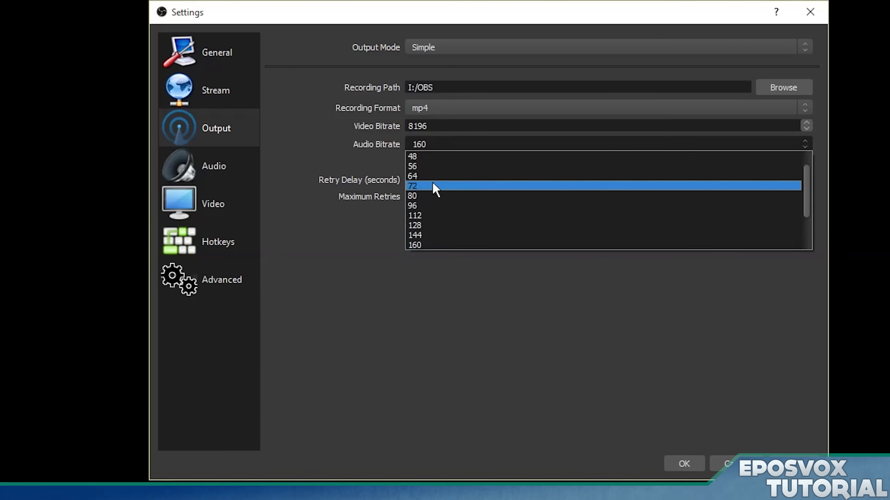
scroll(436, 190, "down", 2)
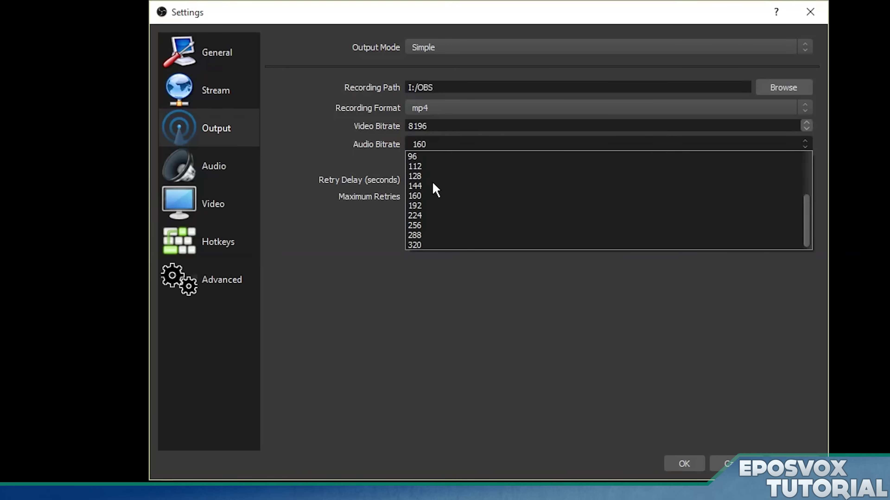
left_click(435, 247)
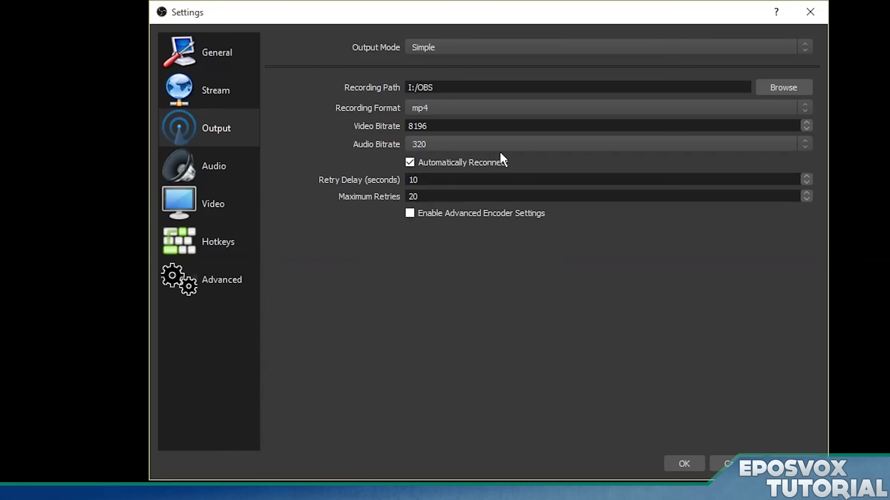
left_click(503, 147)
left_click(395, 206)
left_click(478, 468)
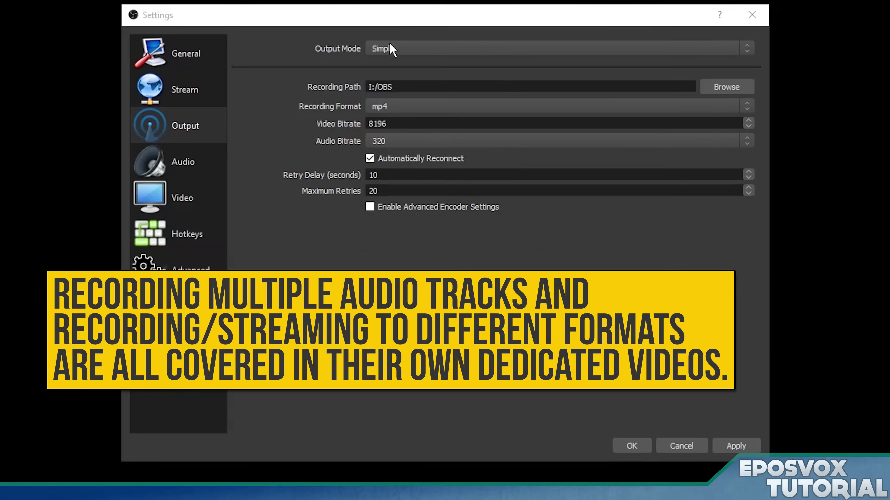
left_click(390, 44)
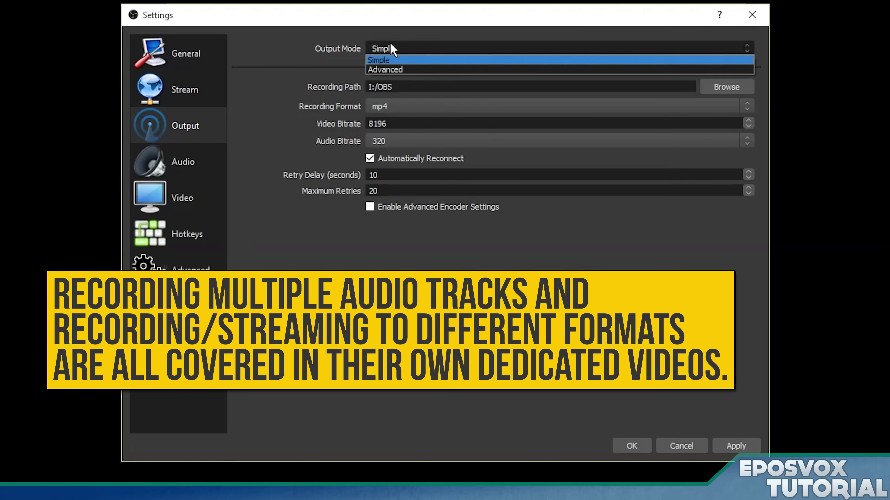
left_click(399, 69)
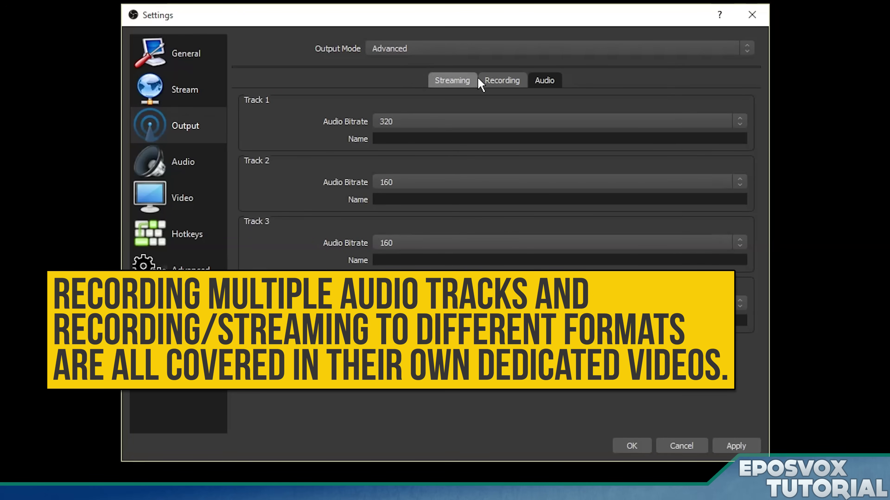
left_click(471, 81)
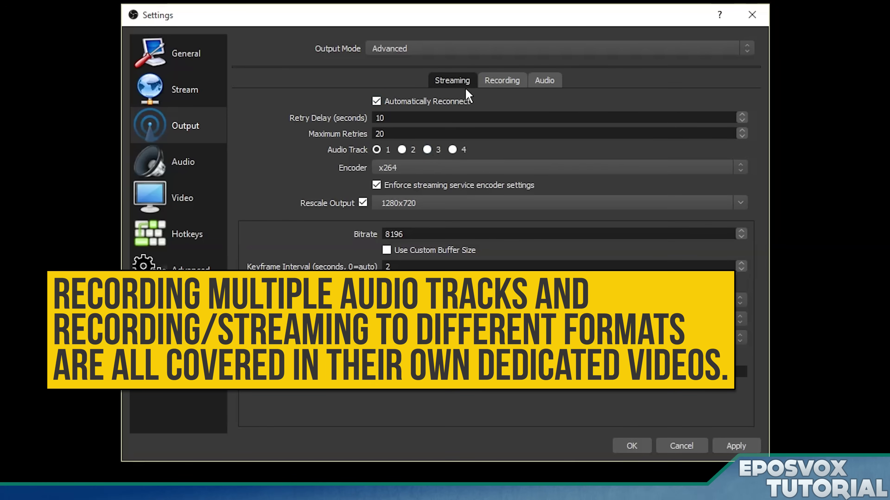
left_click(438, 49)
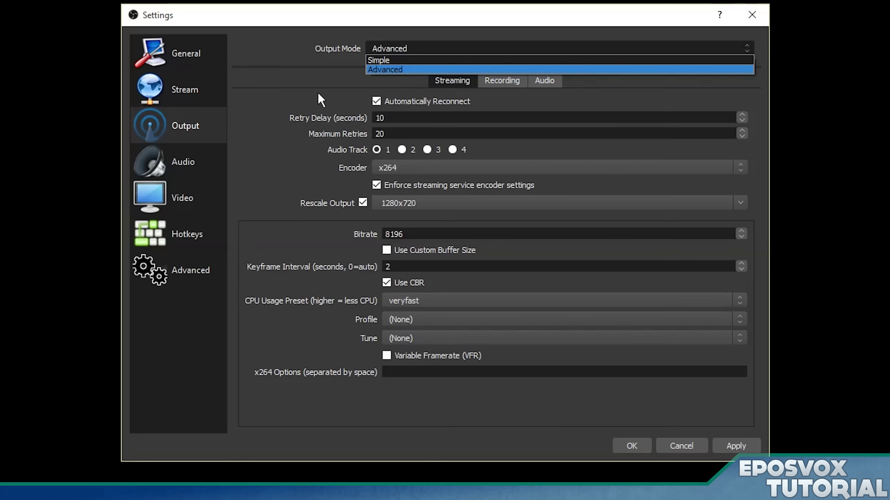
left_click(402, 67)
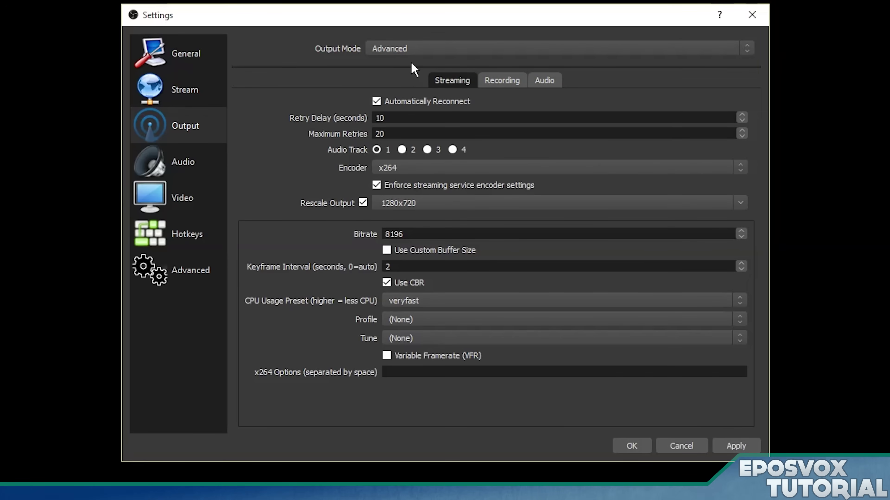
left_click(439, 53)
left_click(436, 61)
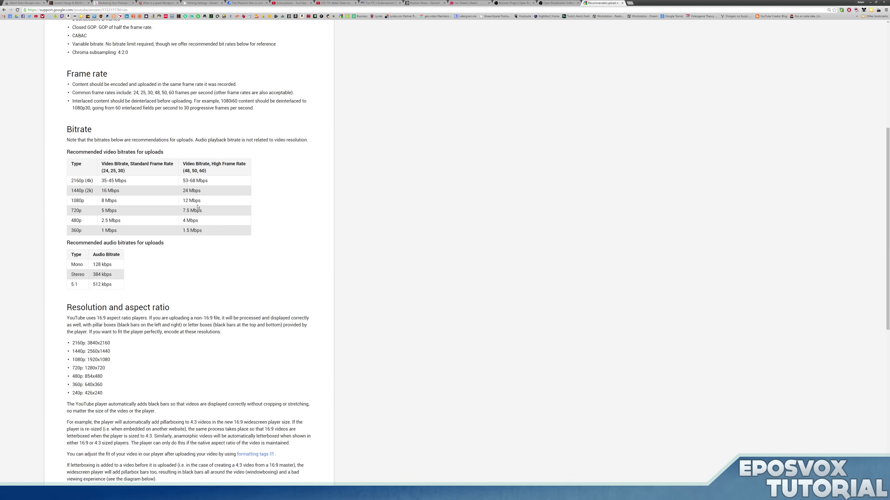
Step: Scroll to YouTube's audio bitrate table and highlight the 384 kbps stereo figure
scroll(209, 432, "down", 3)
scroll(209, 432, "up", 3)
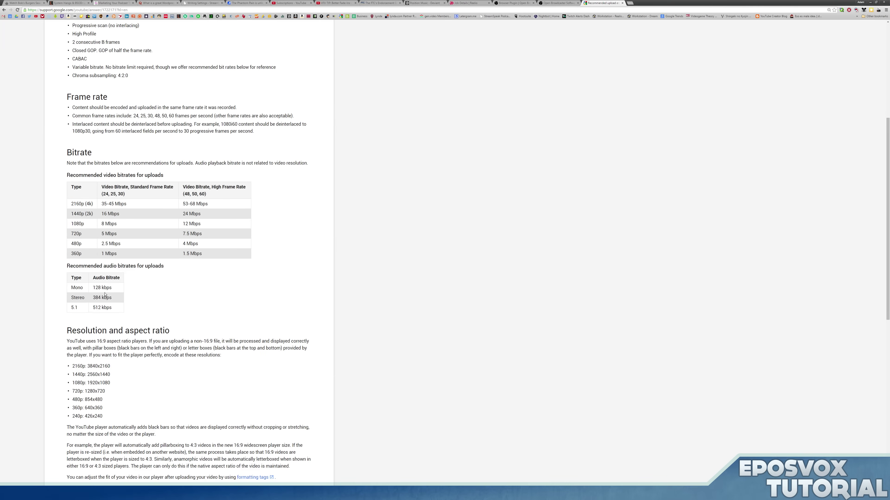
left_click_drag(92, 299, 101, 298)
left_click(112, 300)
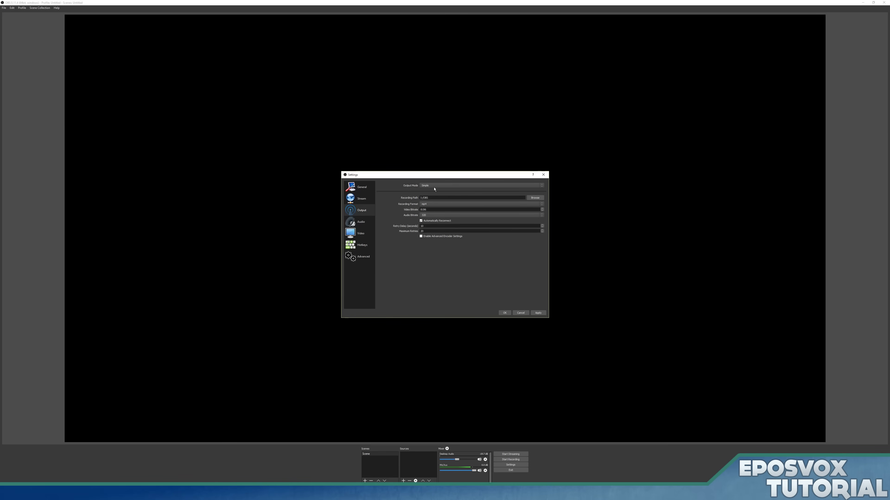
double_click(433, 209)
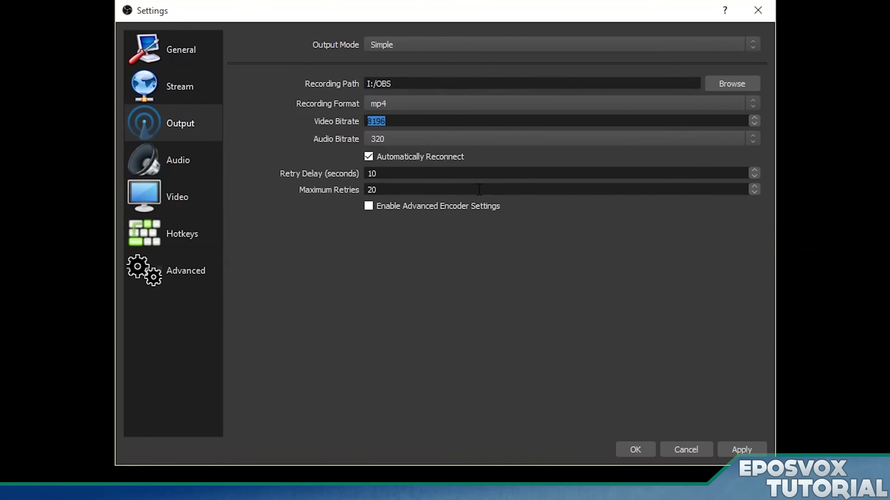
left_click(455, 231)
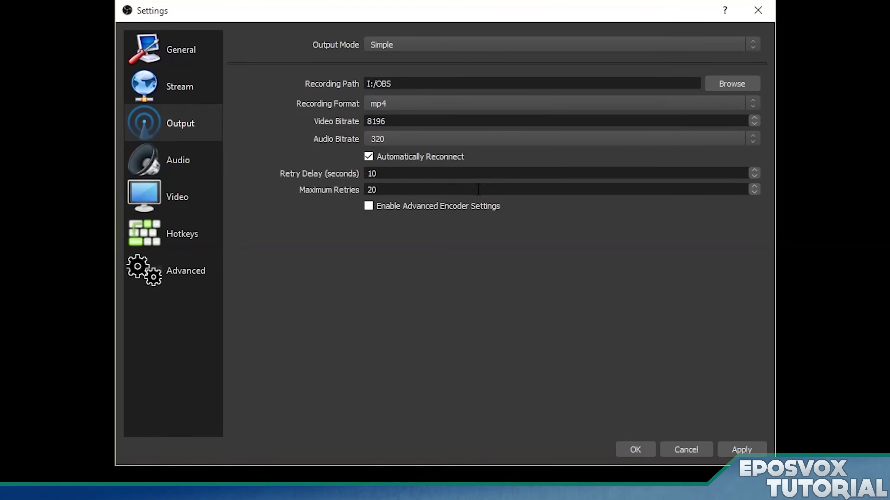